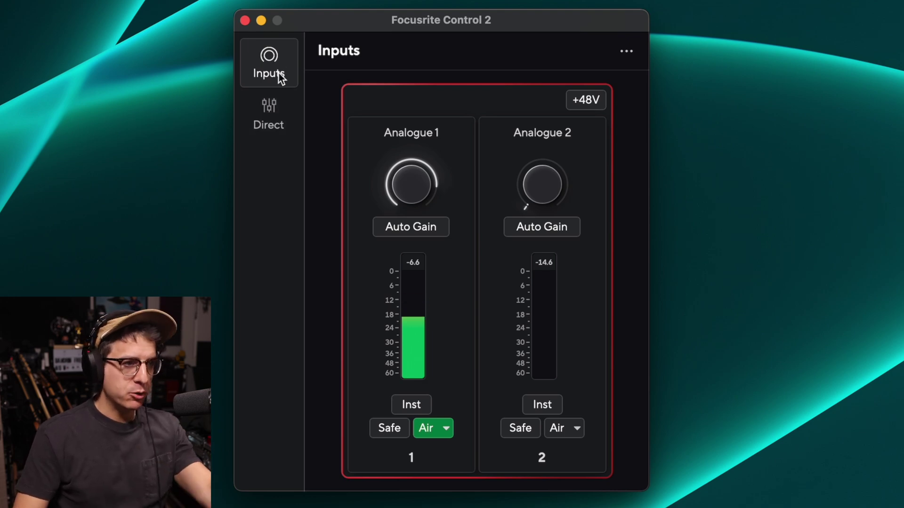
# - Glance at the direct monitor mixer, return to inputs, and toggle 48V phantom power on and off
pyautogui.click(273, 111)
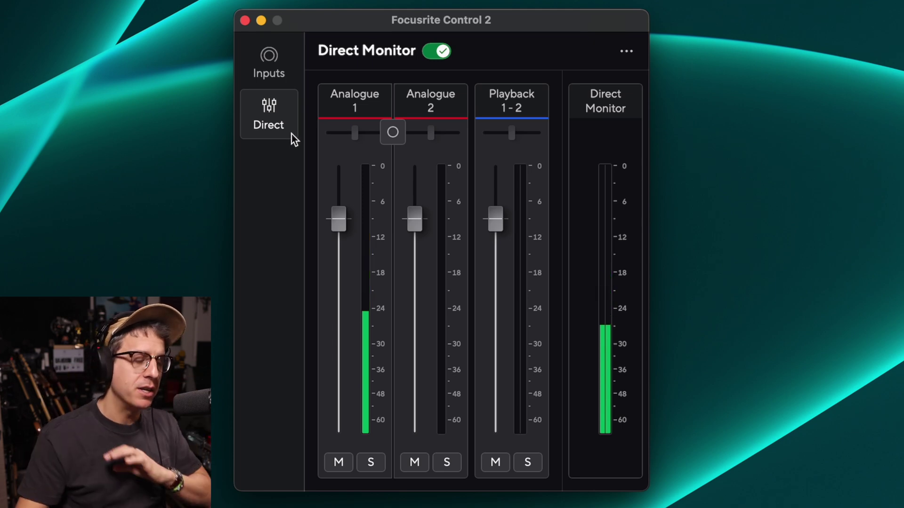
pyautogui.click(265, 72)
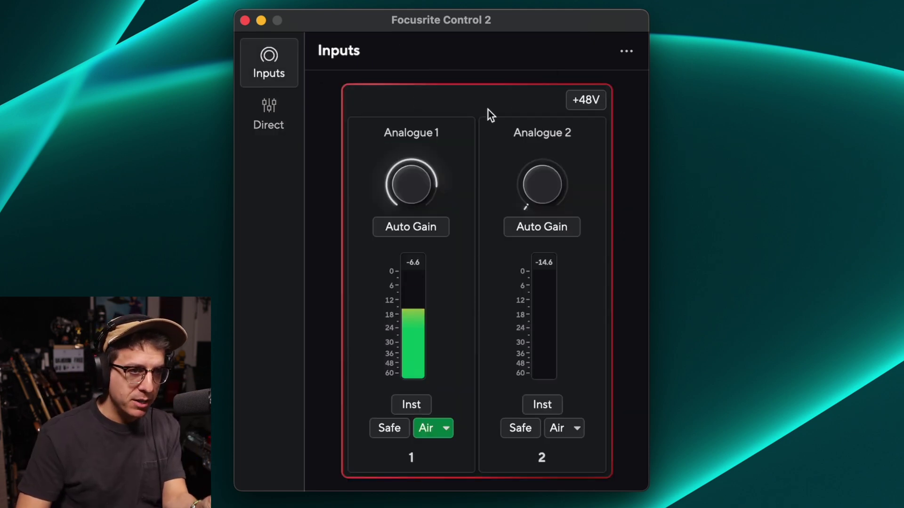
pyautogui.click(586, 101)
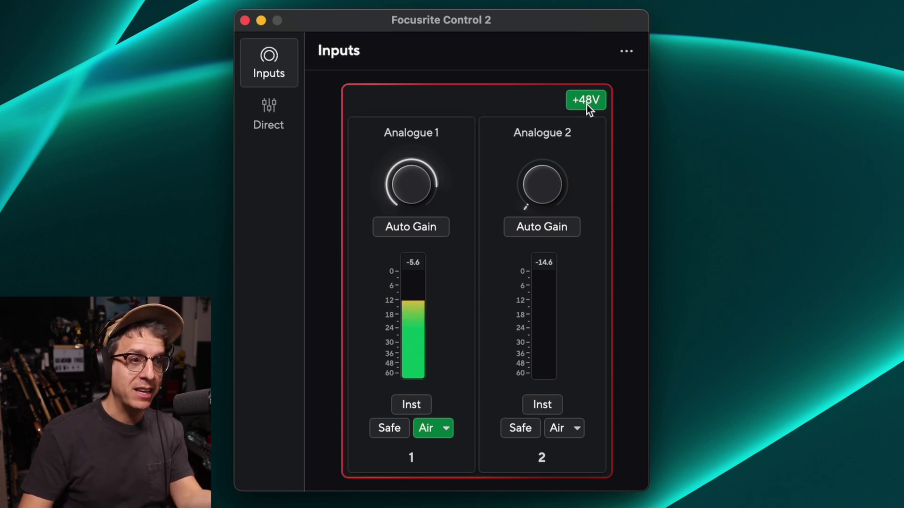
pyautogui.click(587, 104)
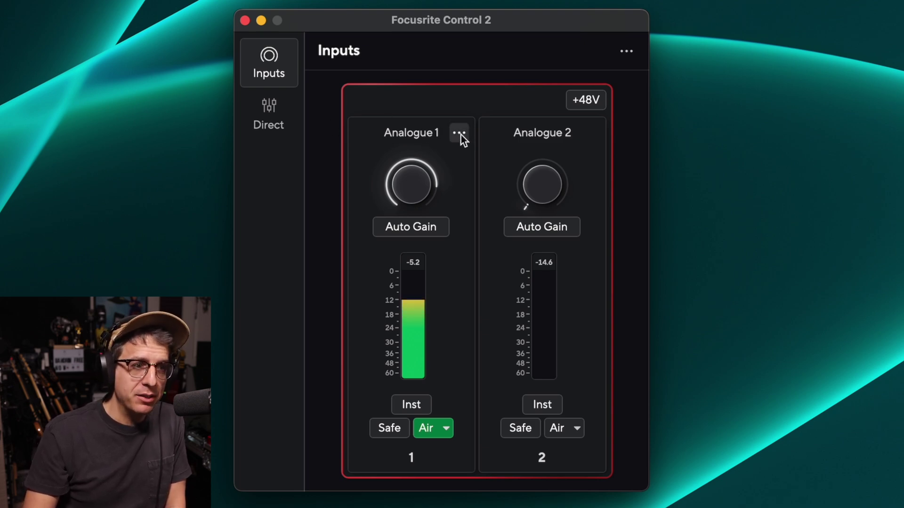
# - Leave Analogue 1 unlinked from Analogue 2, raise its gain slightly, and clear its clip peak readout
pyautogui.click(460, 133)
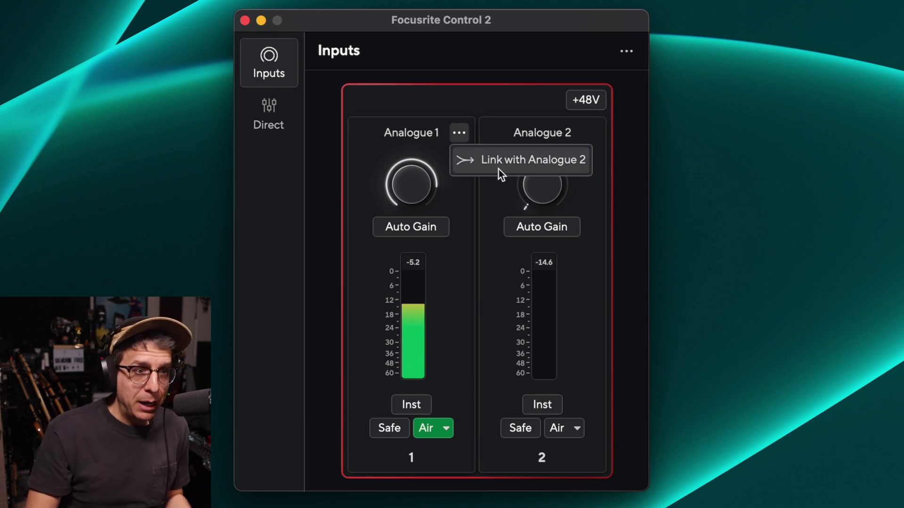
pyautogui.click(392, 143)
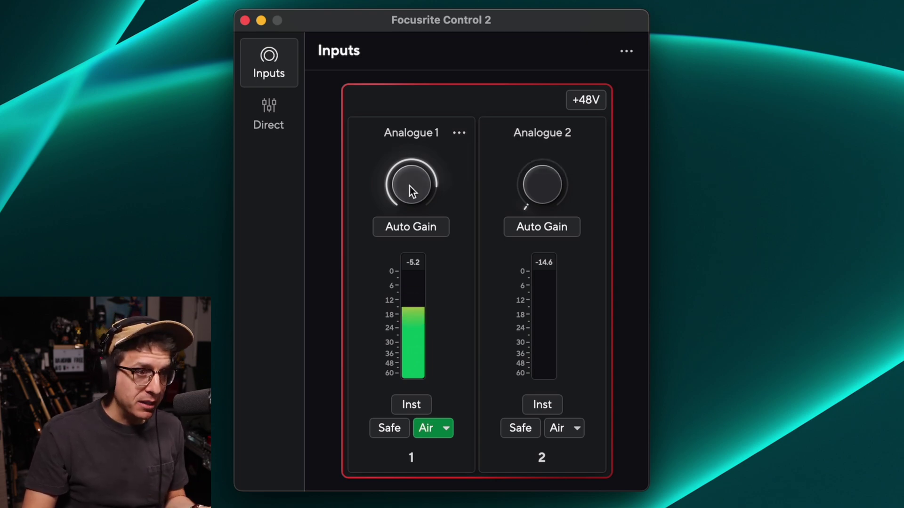
pyautogui.moveTo(410, 186); pyautogui.dragTo(408, 180)
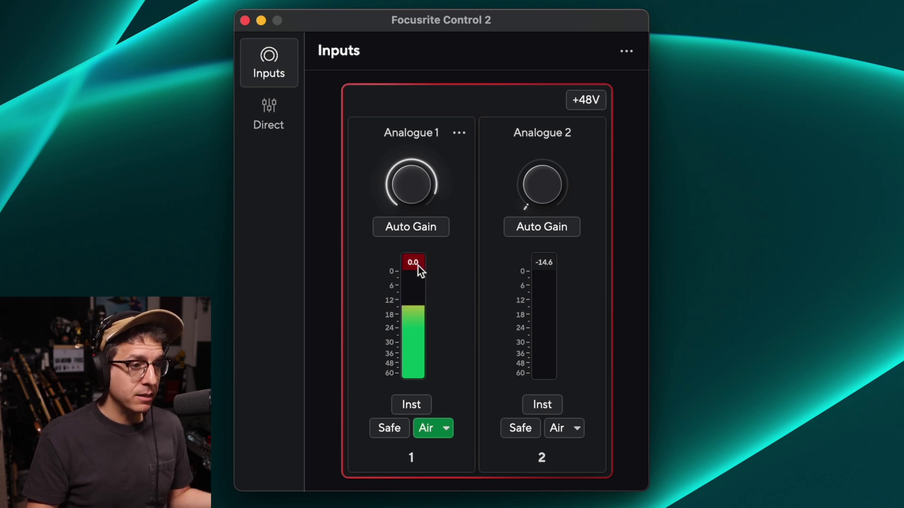
pyautogui.click(418, 266)
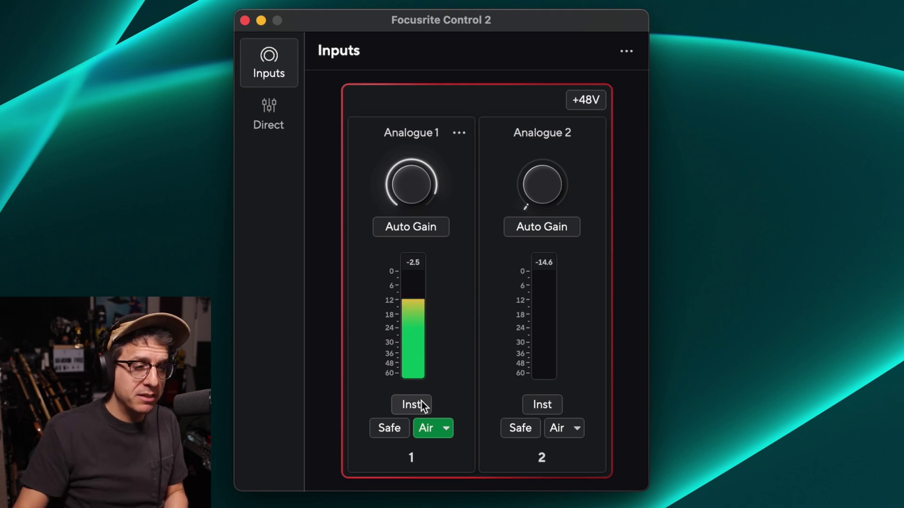
# - Switch Analogue 1's Air mode to Presence & Drive
pyautogui.click(447, 430)
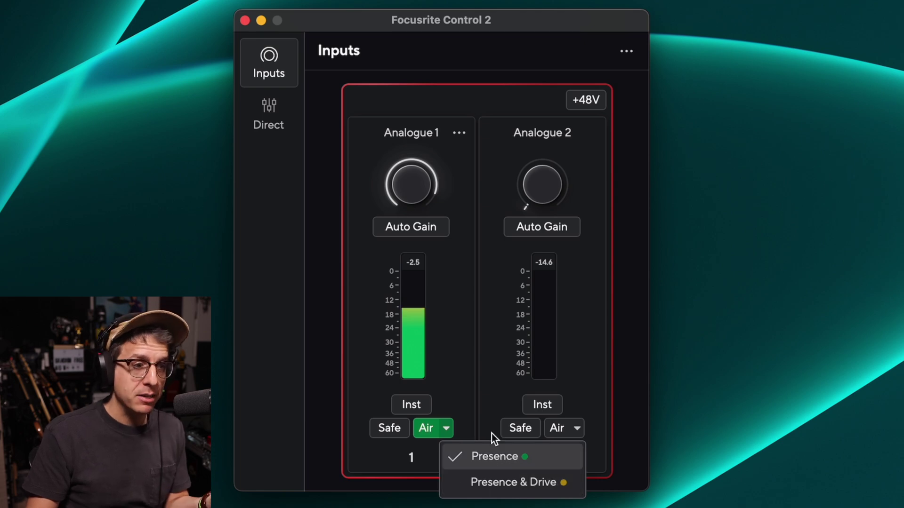
pyautogui.click(461, 380)
pyautogui.click(423, 433)
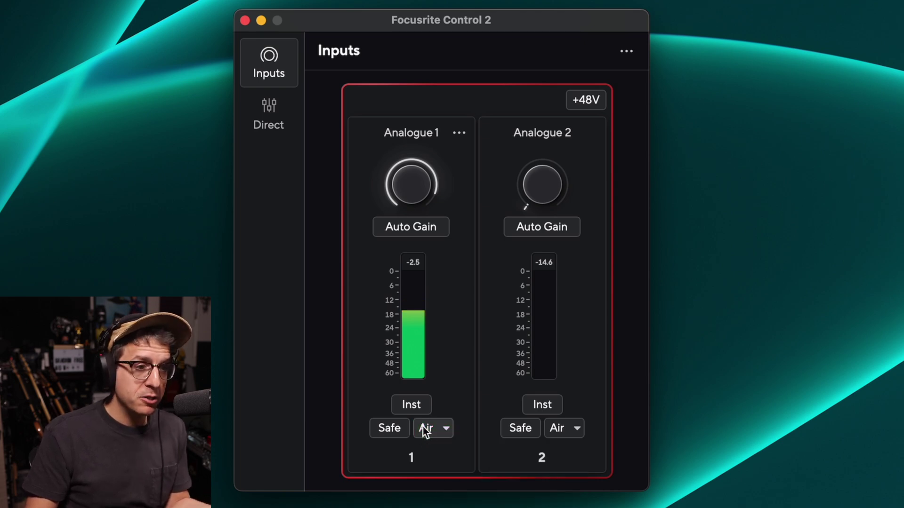
pyautogui.click(425, 431)
pyautogui.click(448, 428)
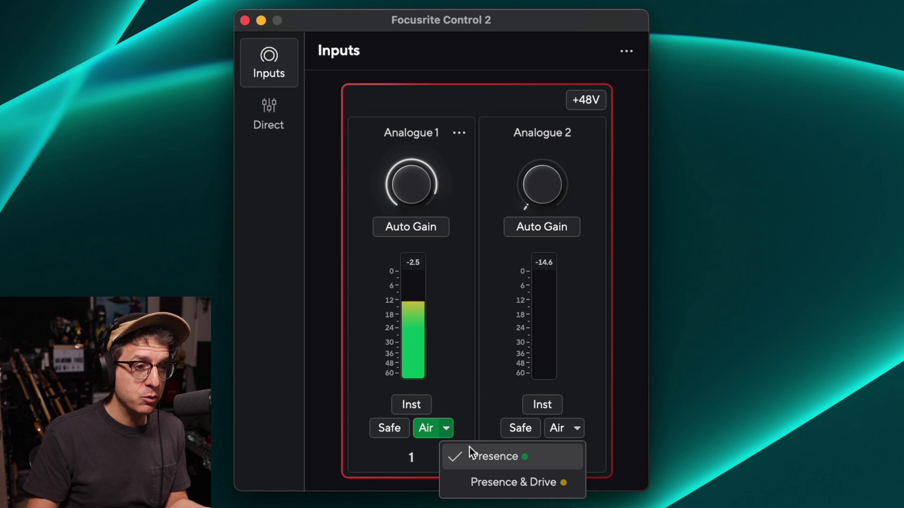
pyautogui.click(472, 481)
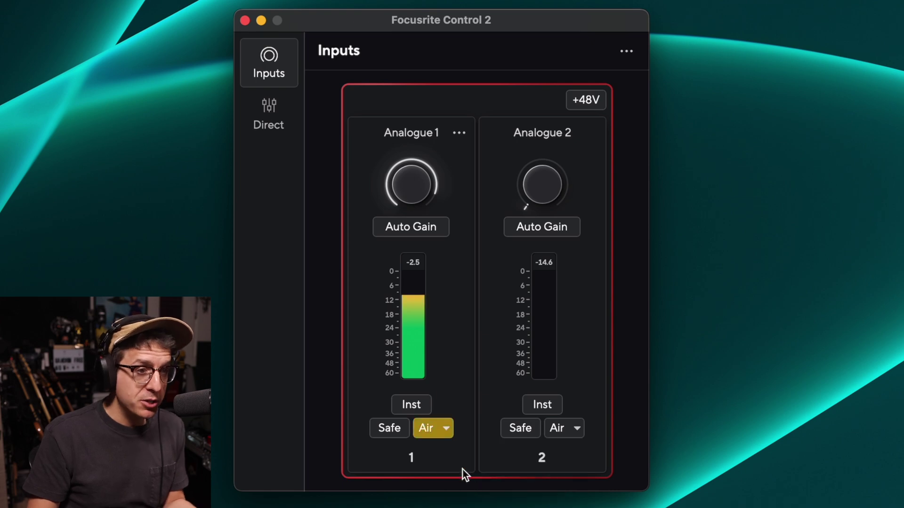
# - Toggle Air off and on in Presence & Drive, then turn Safe mode on and off again
pyautogui.click(425, 429)
pyautogui.click(427, 431)
pyautogui.click(385, 432)
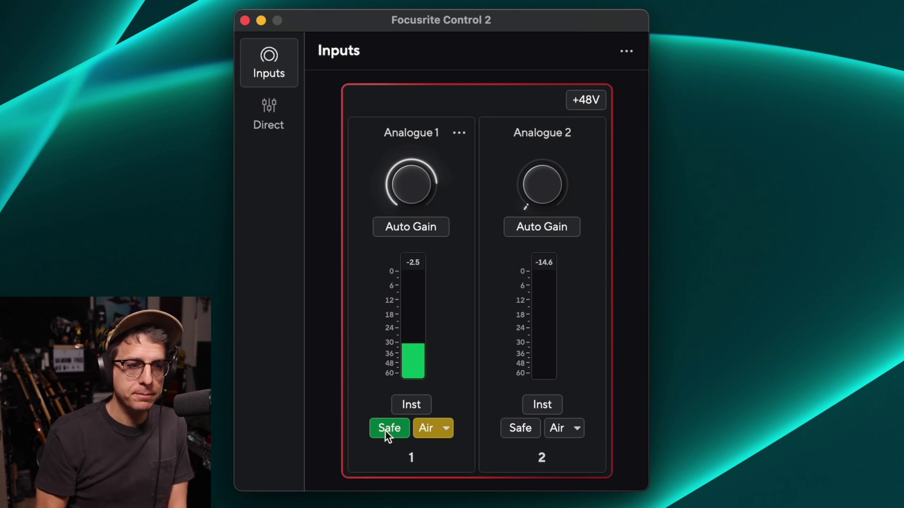
pyautogui.click(385, 431)
pyautogui.click(270, 110)
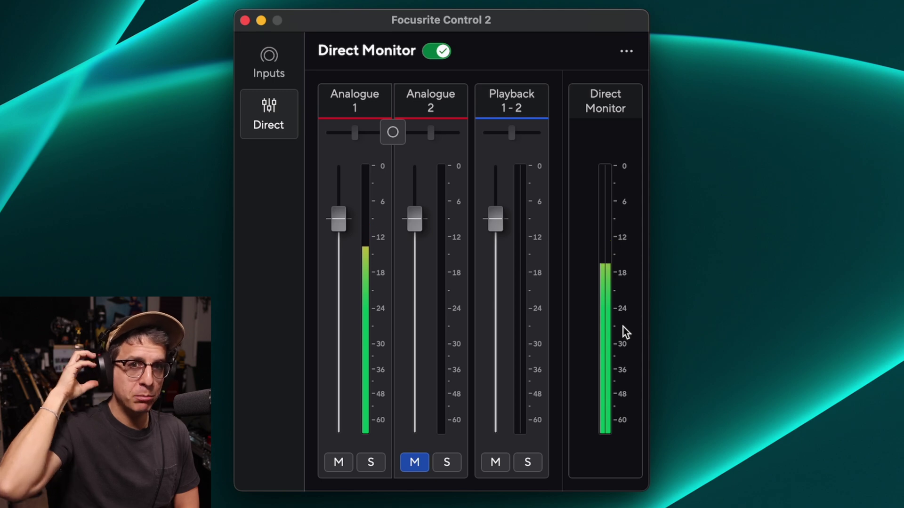
# - Link Analogue 1 and Analogue 2 as a stereo pair, panned left and right
pyautogui.click(393, 133)
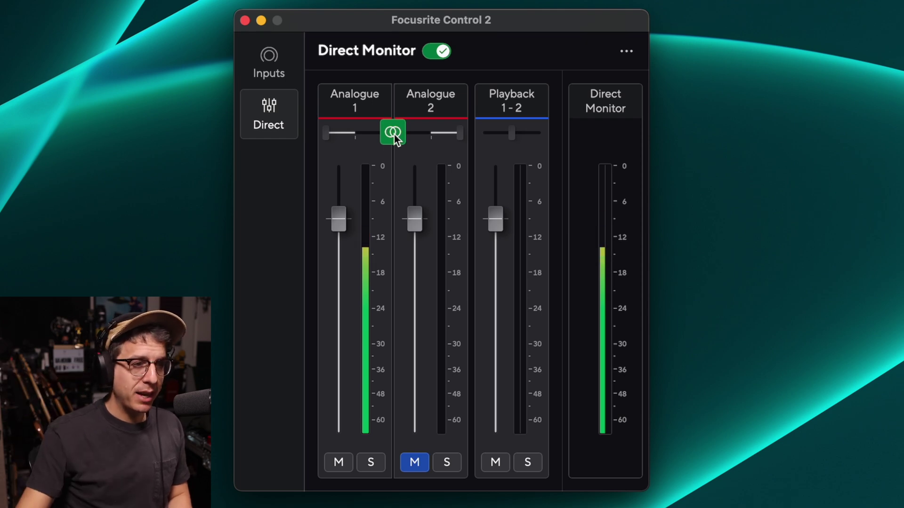
# - Unlink Analogue 1 and 2, lower their faders to about -17 and -26 dB, then reset both to default
pyautogui.click(393, 132)
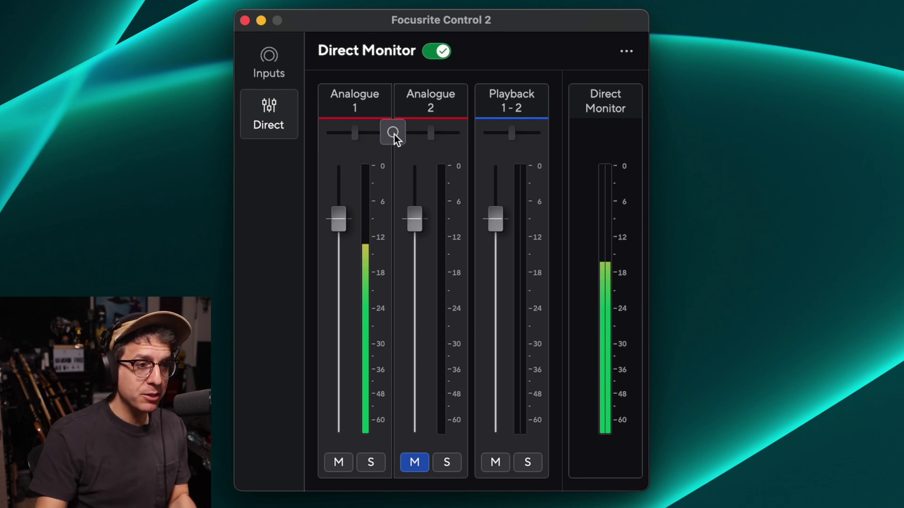
pyautogui.moveTo(339, 227); pyautogui.dragTo(338, 276)
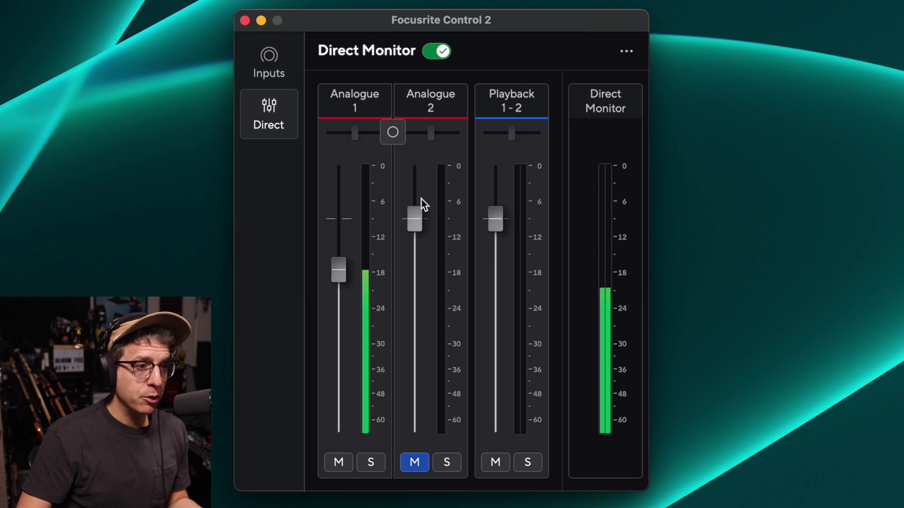
pyautogui.moveTo(416, 233); pyautogui.dragTo(402, 315)
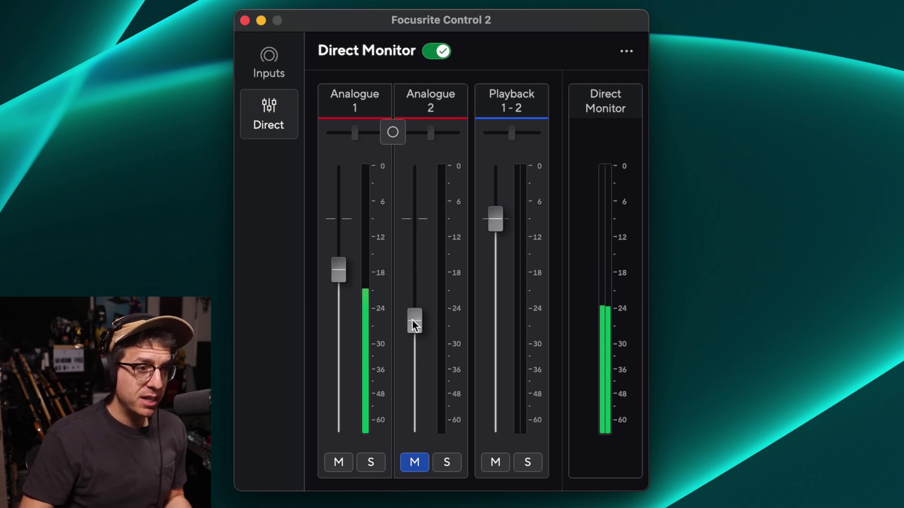
pyautogui.doubleClick(411, 319)
pyautogui.doubleClick(340, 274)
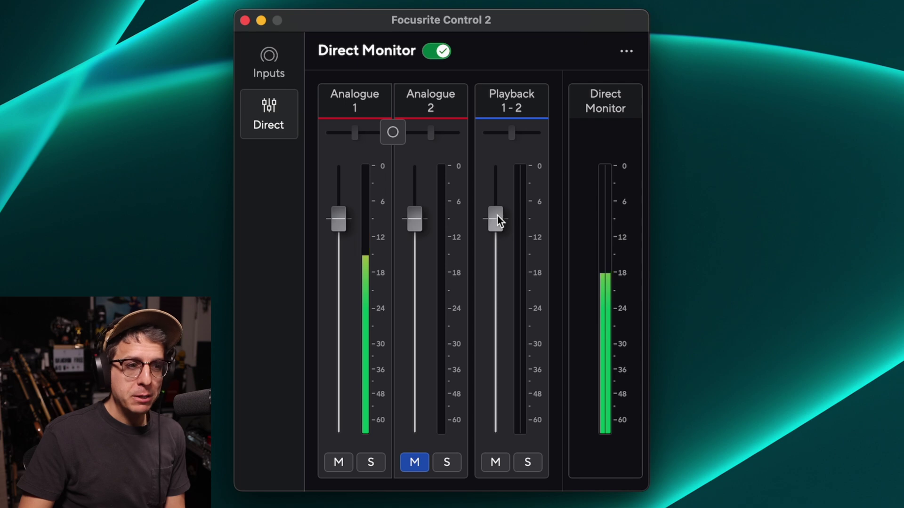
# - Move the Playback 1-2 fader down and back, leave its solo off, and bring up the app menu
pyautogui.moveTo(498, 220); pyautogui.dragTo(501, 290)
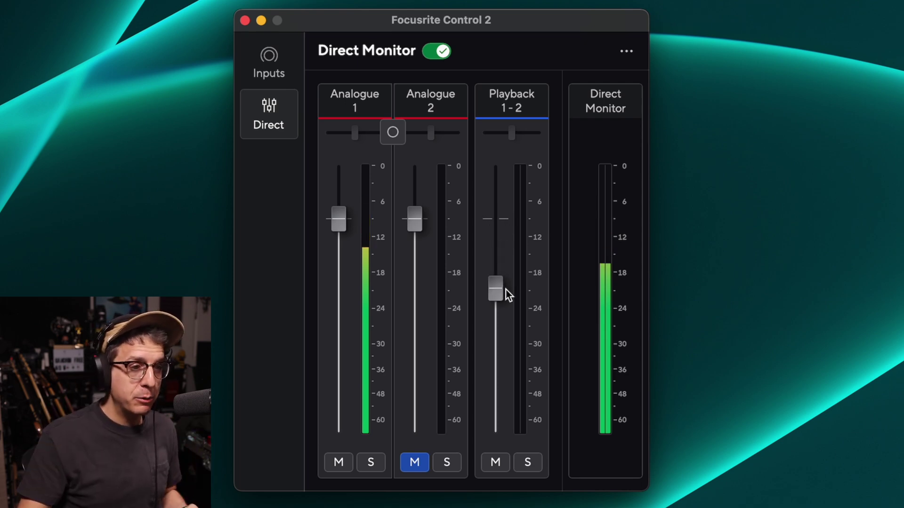
pyautogui.moveTo(507, 292); pyautogui.dragTo(495, 219)
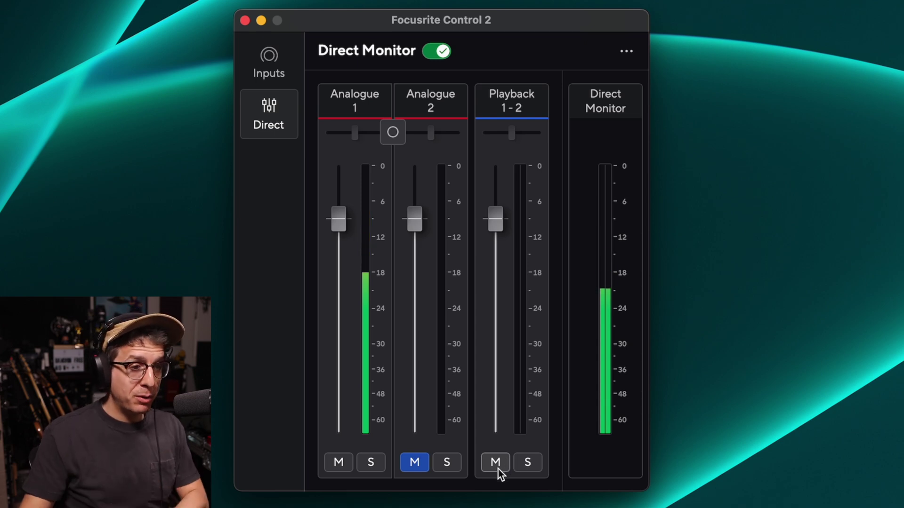
pyautogui.click(528, 462)
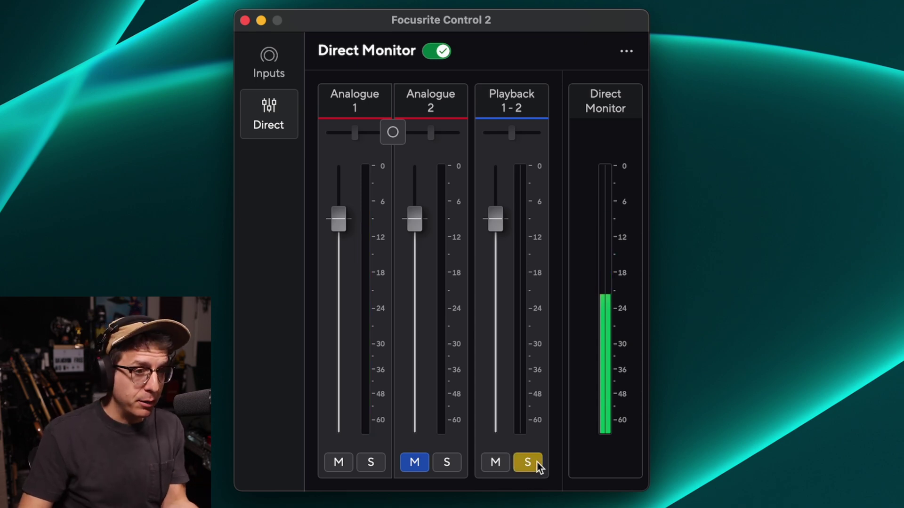
pyautogui.click(527, 463)
pyautogui.click(537, 462)
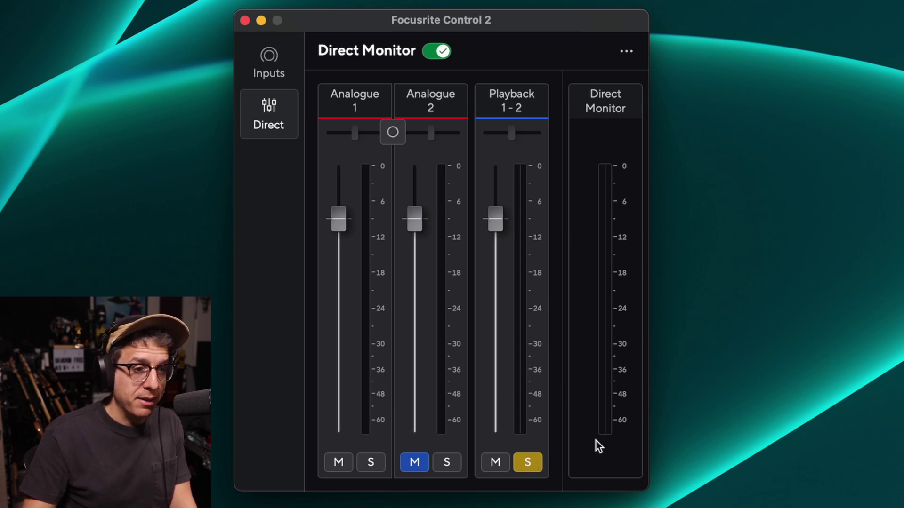
pyautogui.click(529, 465)
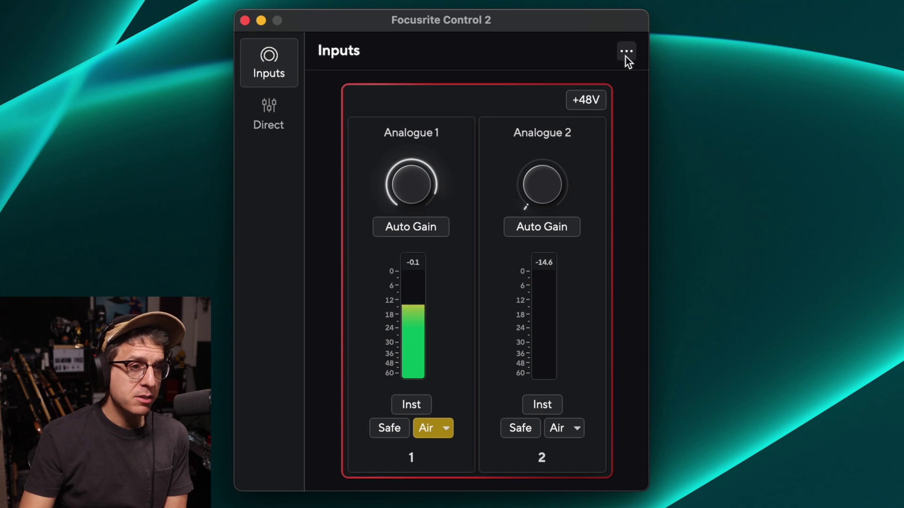
pyautogui.click(626, 53)
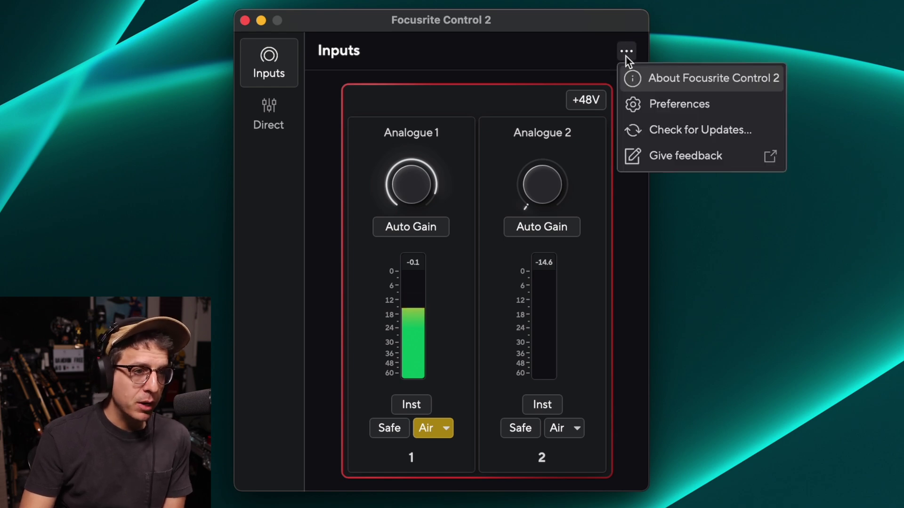
# - Review the sample-rate preferences, keep 48 kHz, and close the Preferences window
pyautogui.click(652, 103)
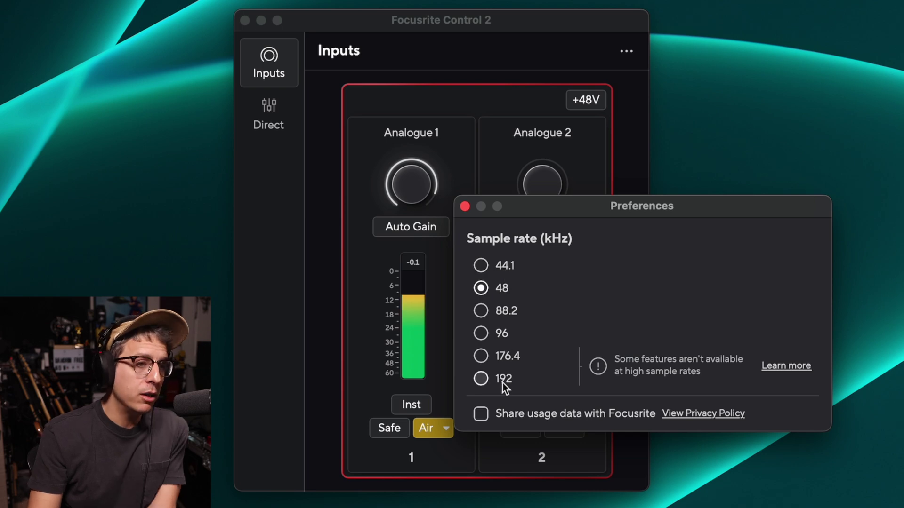
pyautogui.click(465, 206)
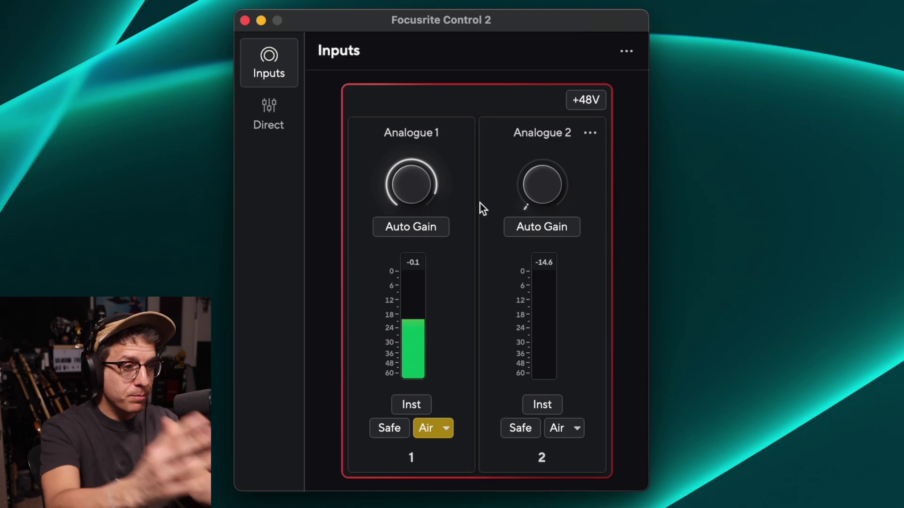